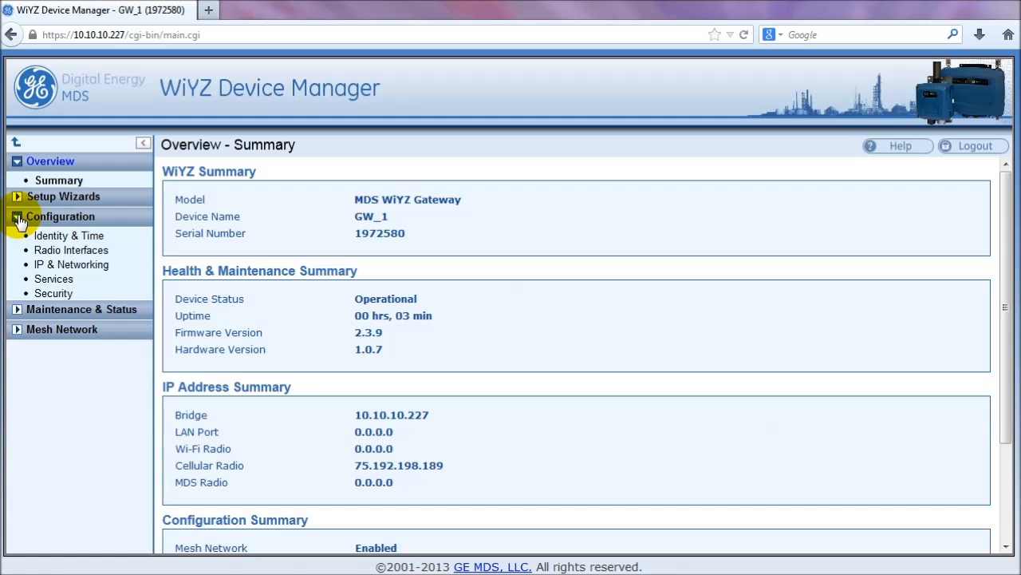
Step: On the Identity & Time page, try Get from WAN Interface, then revert to Custom Date & Time
left_click(64, 240)
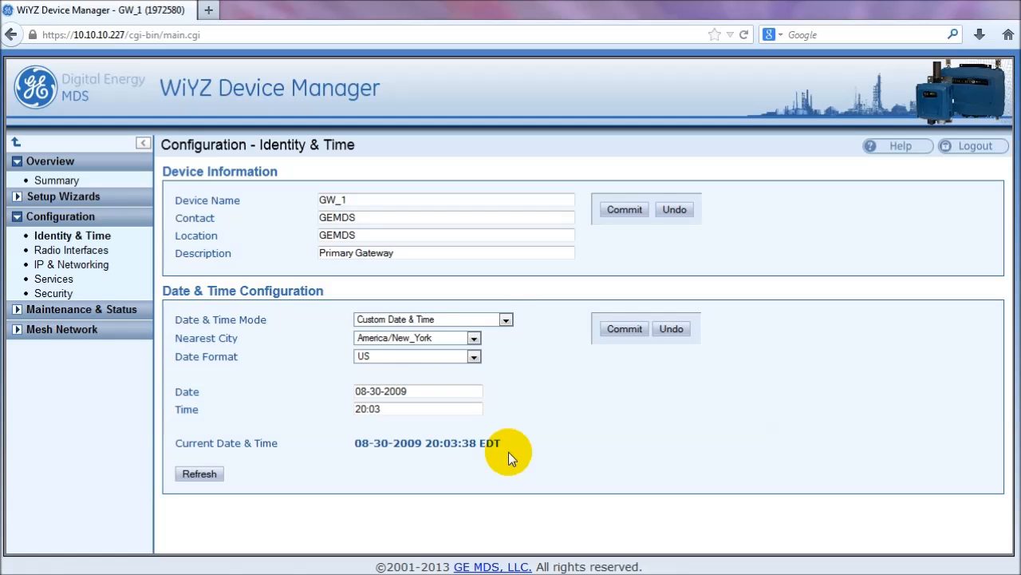
left_click(506, 323)
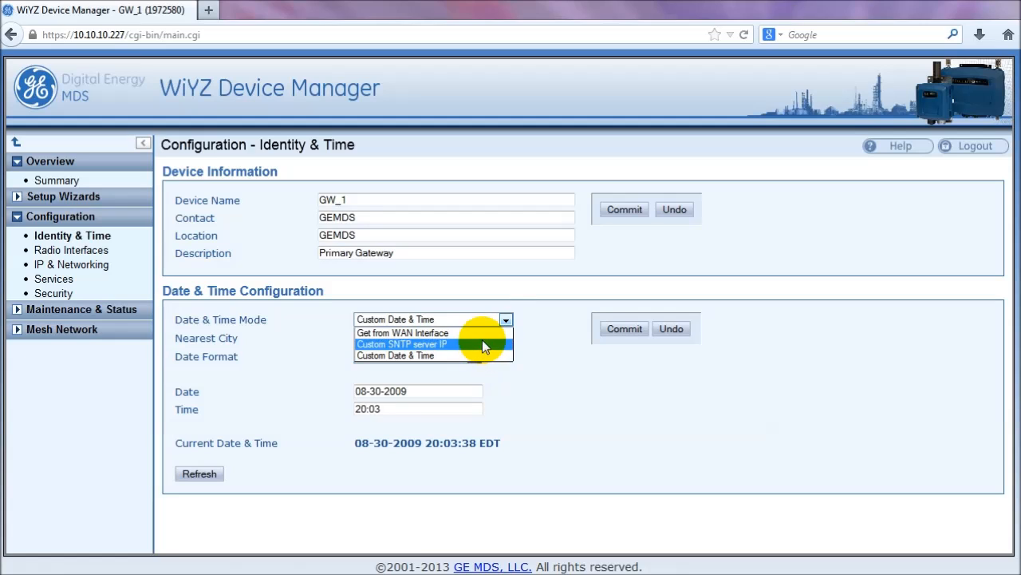
left_click(482, 333)
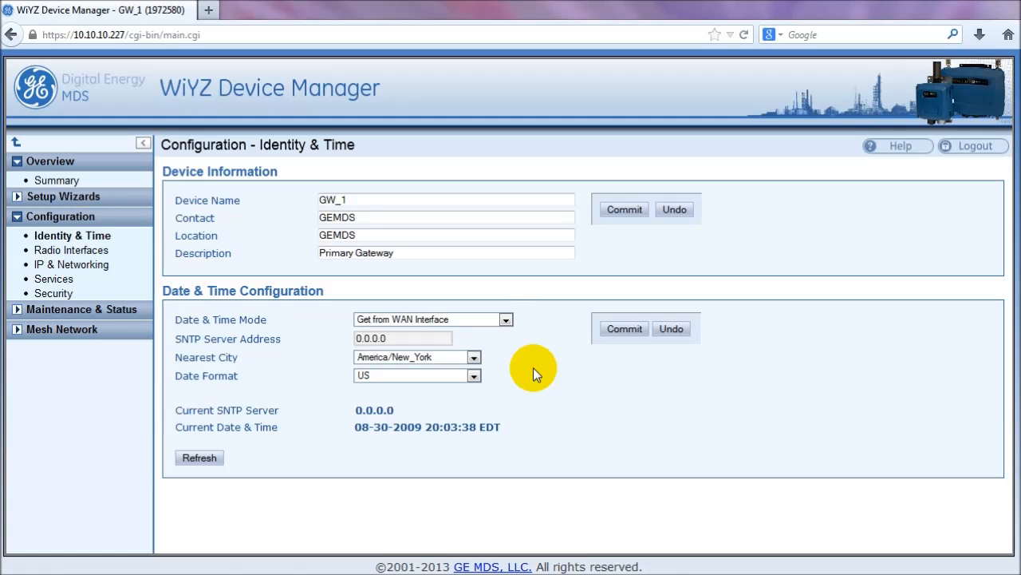
left_click(506, 320)
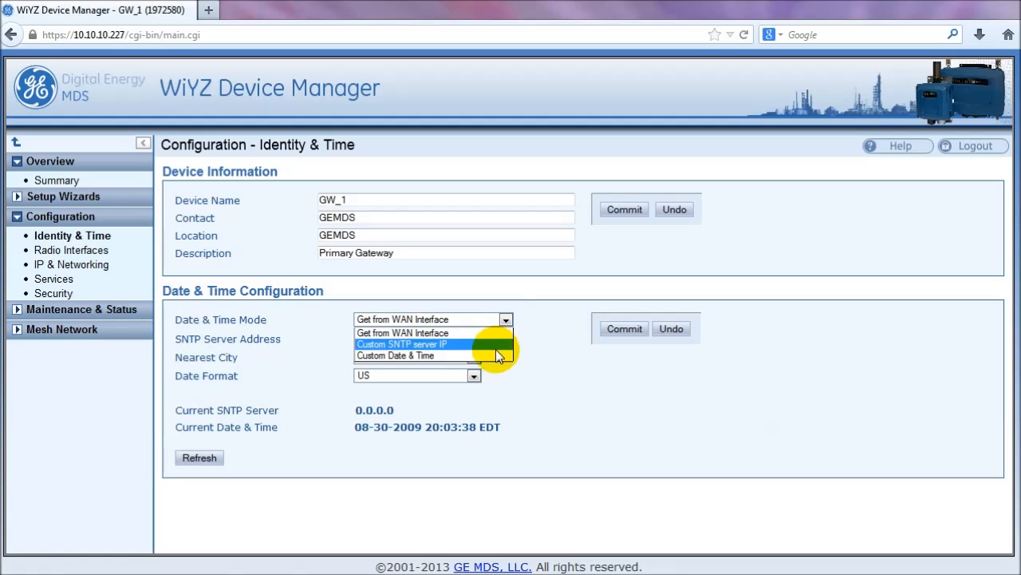
left_click(495, 354)
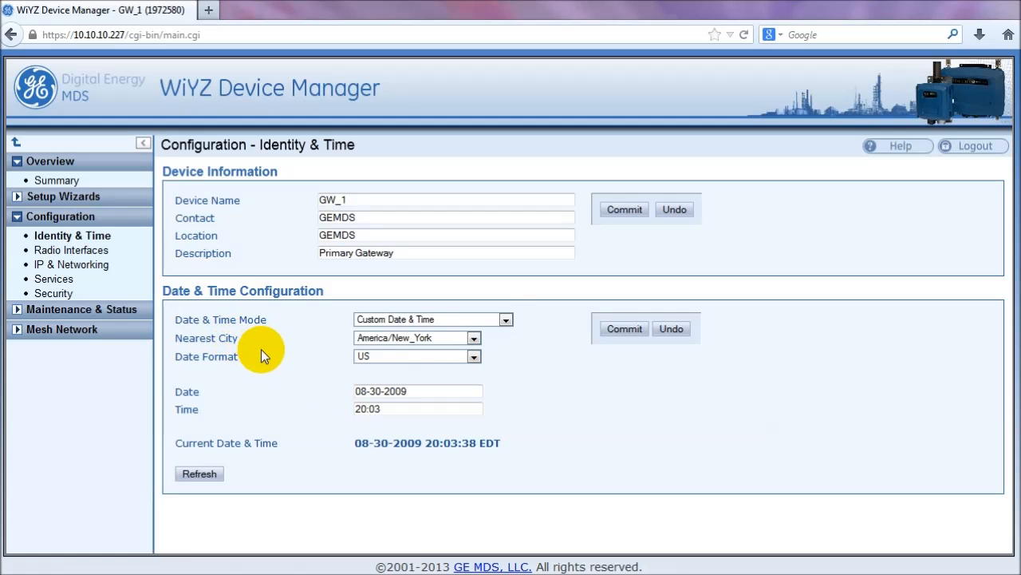
Step: Browse the Nearest City list and keep America/New_York selected
left_click(474, 338)
scroll(476, 379, "down", 4)
scroll(476, 379, "down", 20)
scroll(475, 378, "down", 20)
scroll(475, 378, "down", 15)
left_click(554, 352)
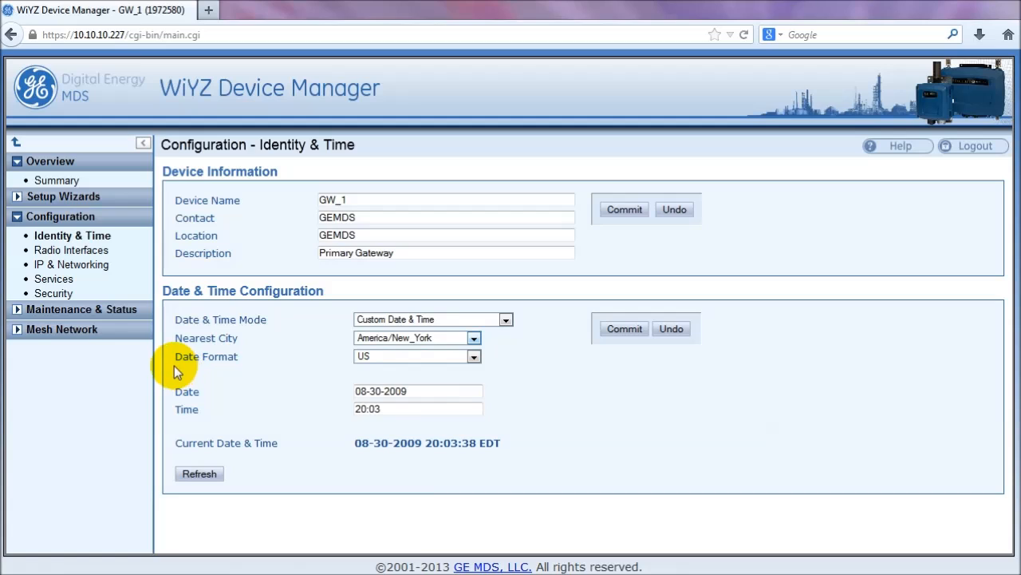
Step: Set Date Format to European and commit, accepting the power-cycle warning
left_click(475, 359)
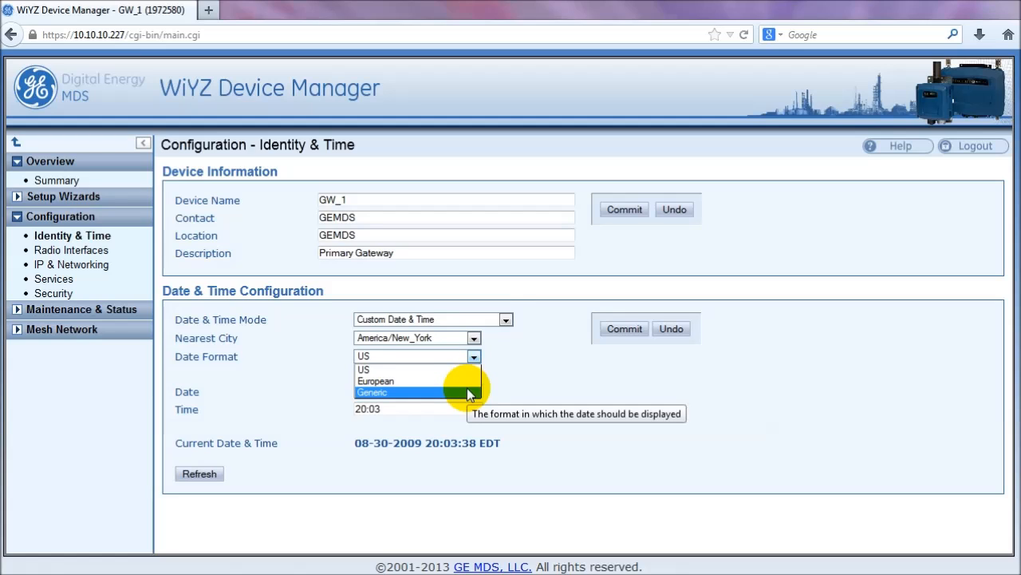
left_click(470, 380)
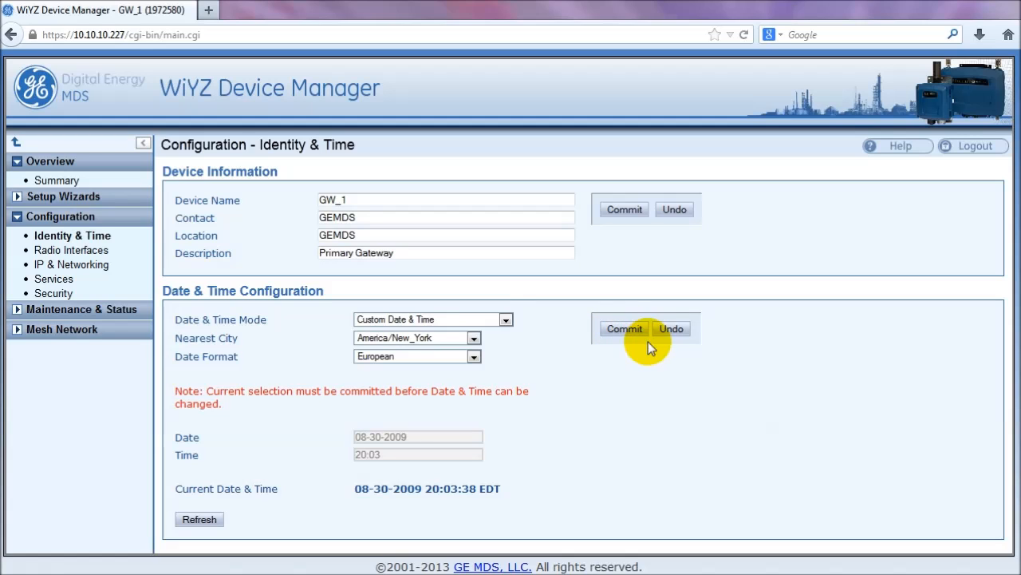
left_click(625, 329)
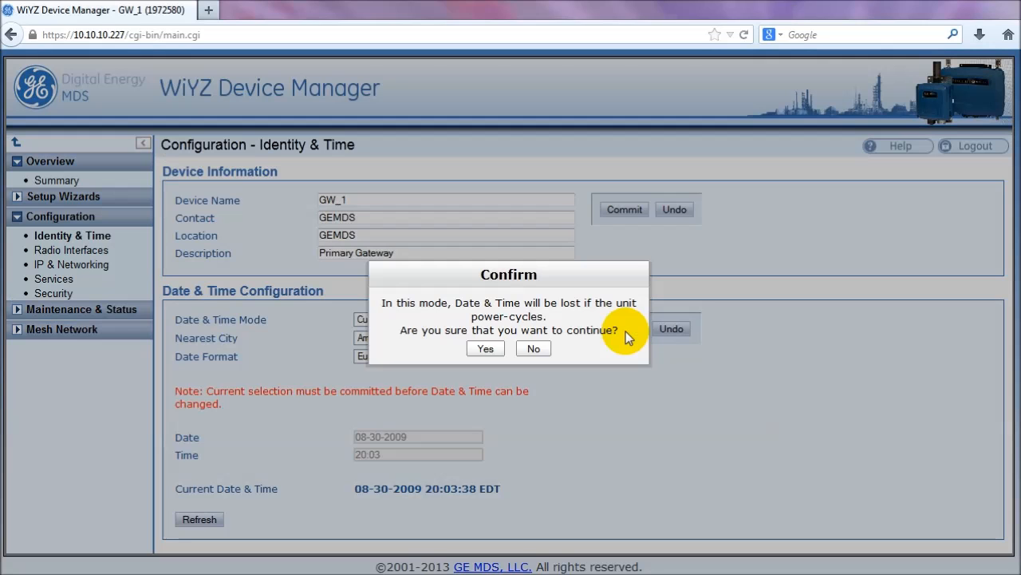
left_click(482, 351)
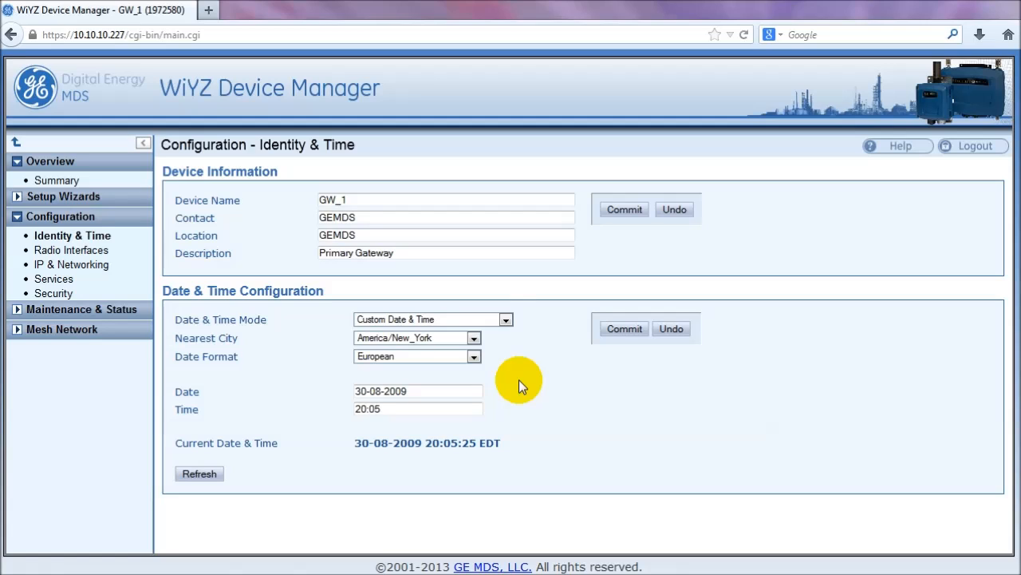
Step: Switch to Custom SNTP server IP 10.10.11.252 with US date format and commit
left_click(506, 320)
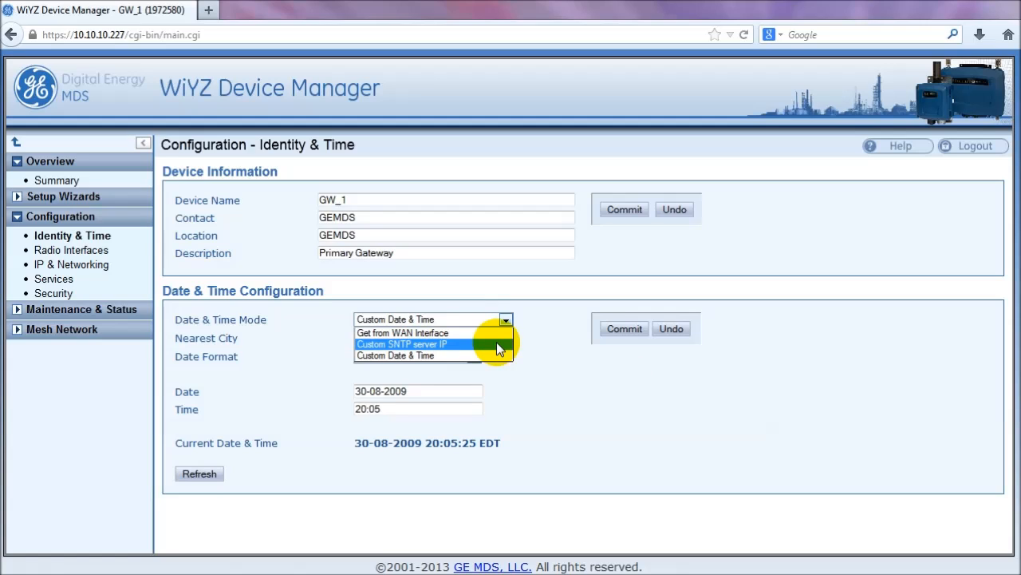
left_click(496, 344)
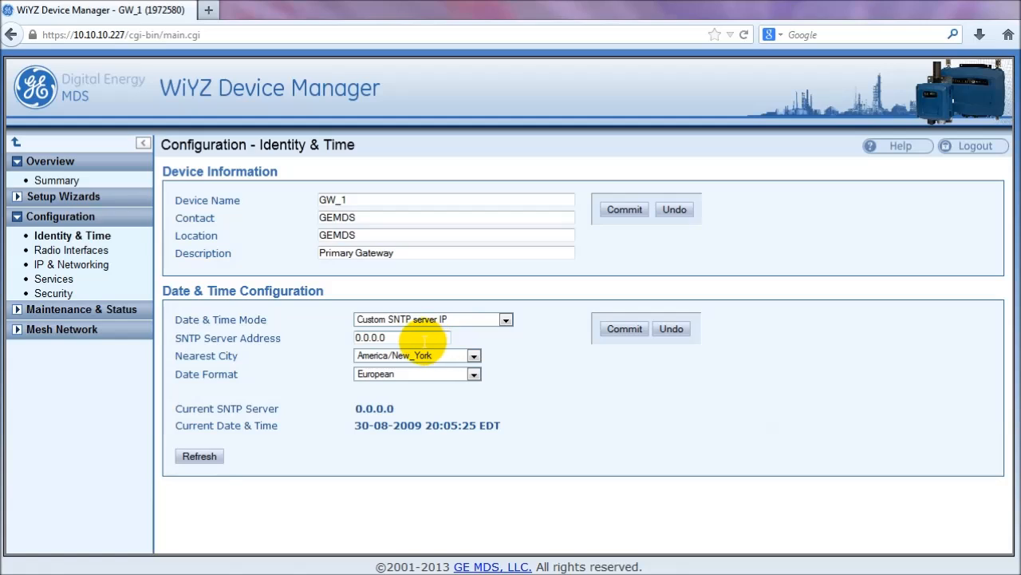
left_click_drag(417, 343, 322, 341)
type("1")
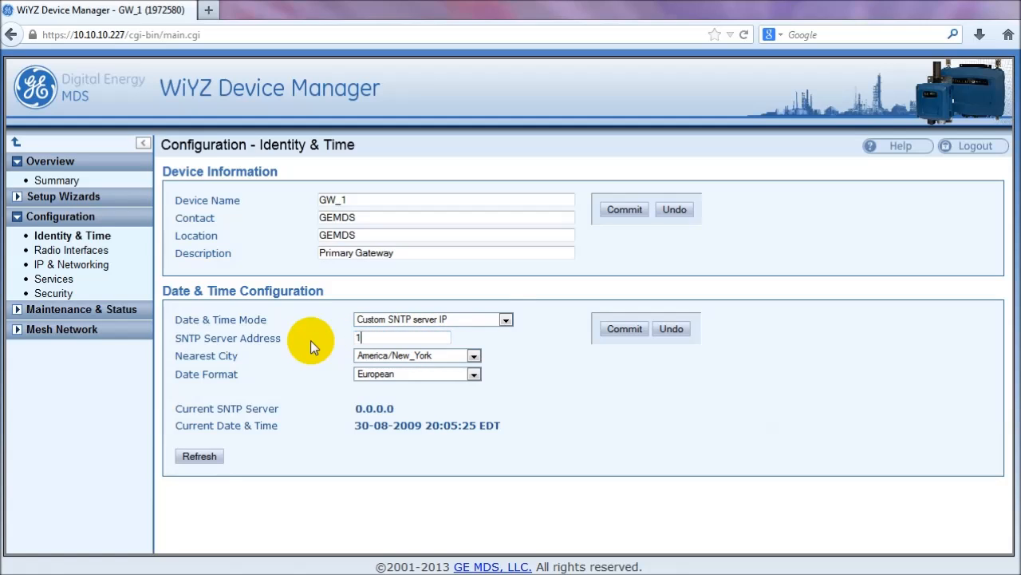
type("0.10.11.252")
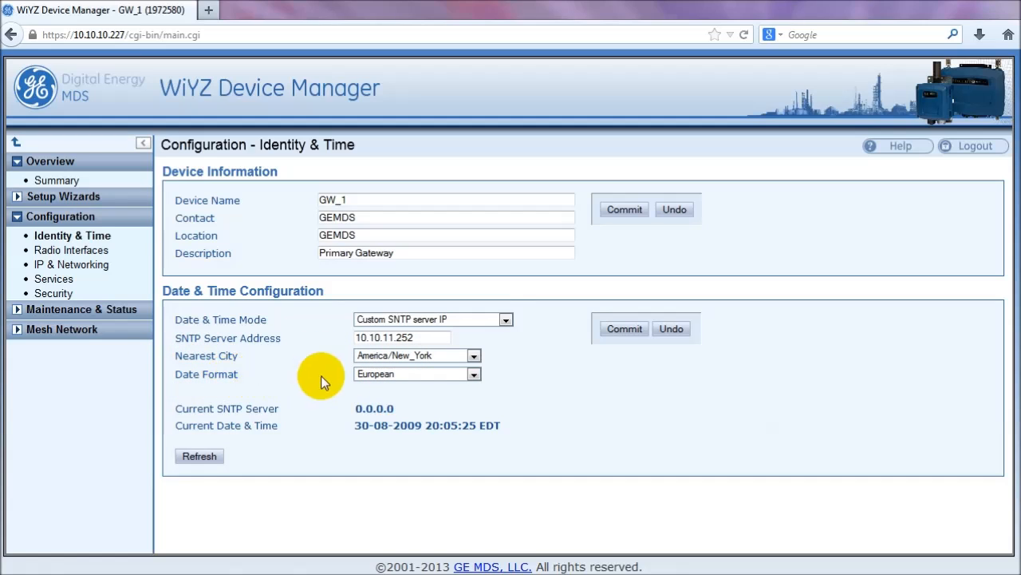
left_click(391, 375)
left_click(391, 387)
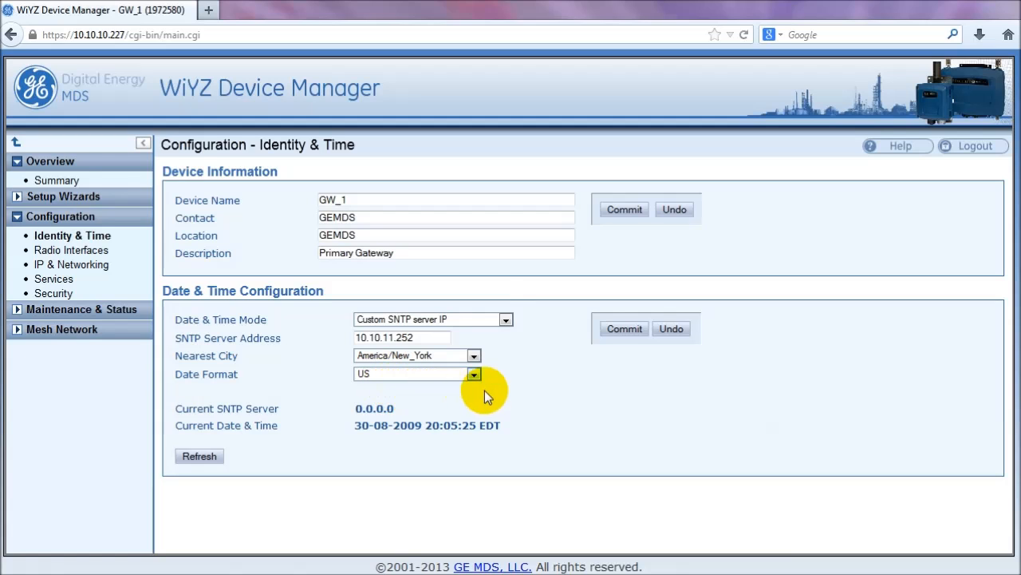
left_click(638, 335)
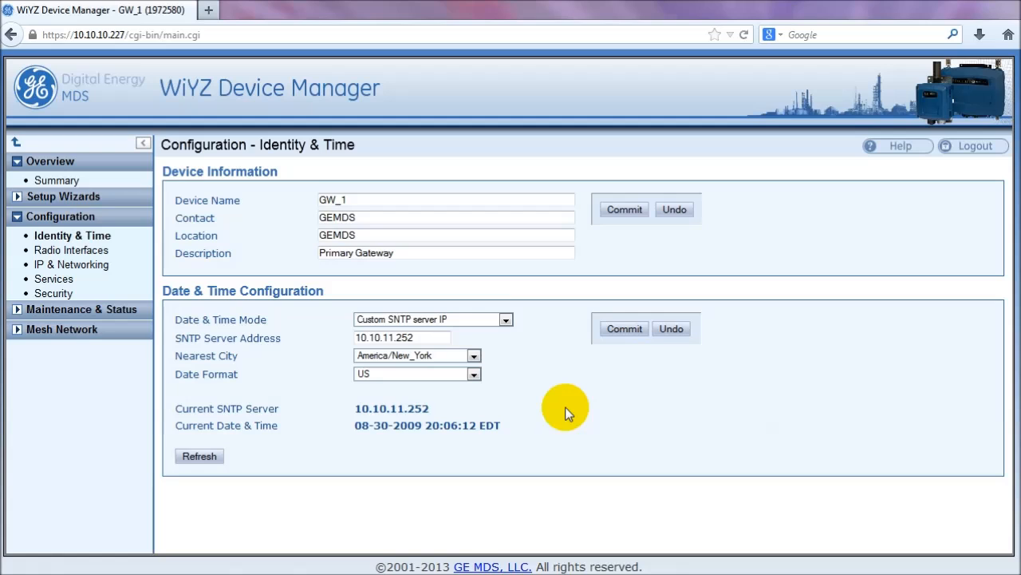
Step: Refresh, sign back in with the admin username and password, and reopen Configuration > Identity & Time
left_click(209, 459)
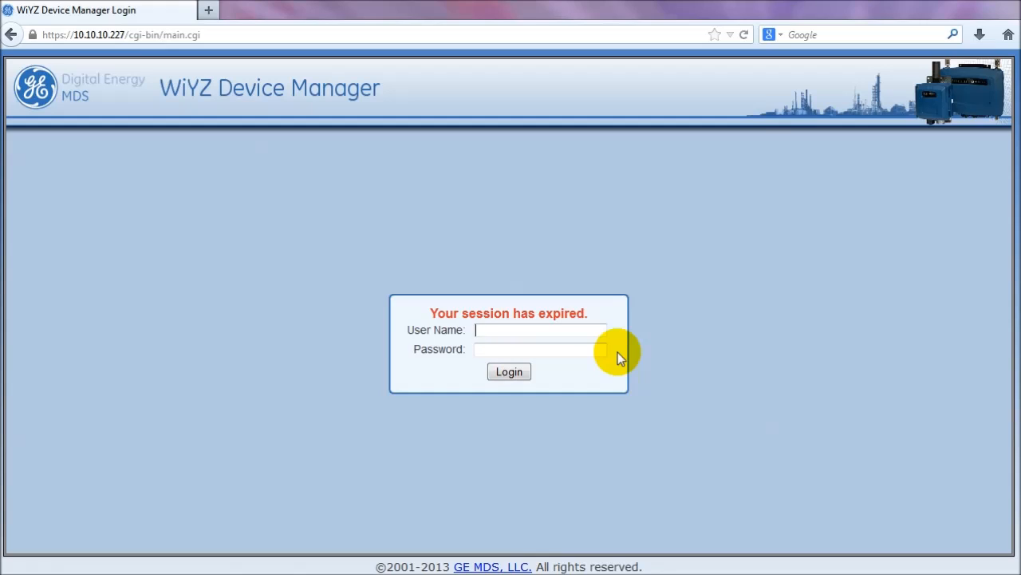
type("admin")
key("Tab")
type("admin")
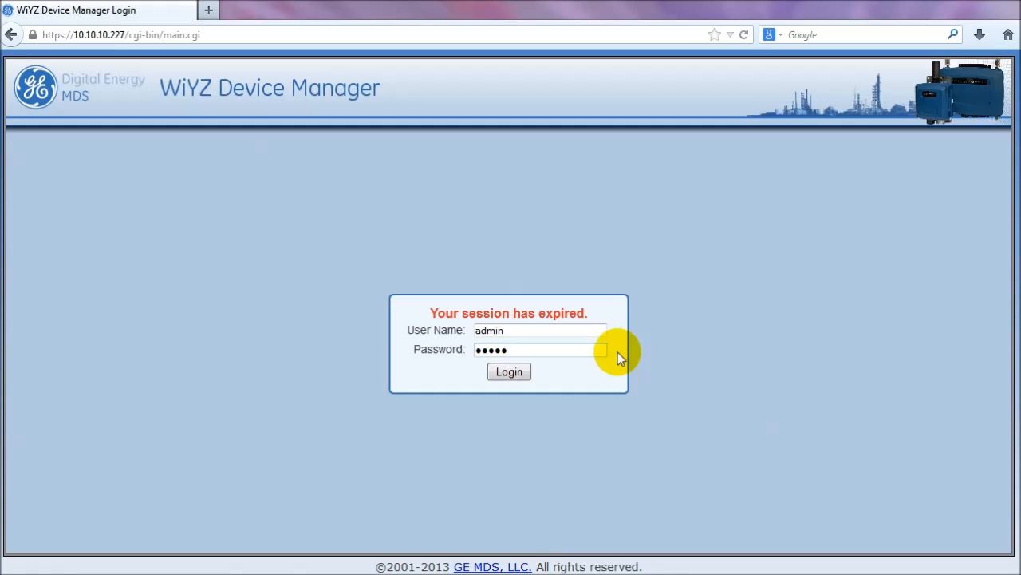
left_click(516, 371)
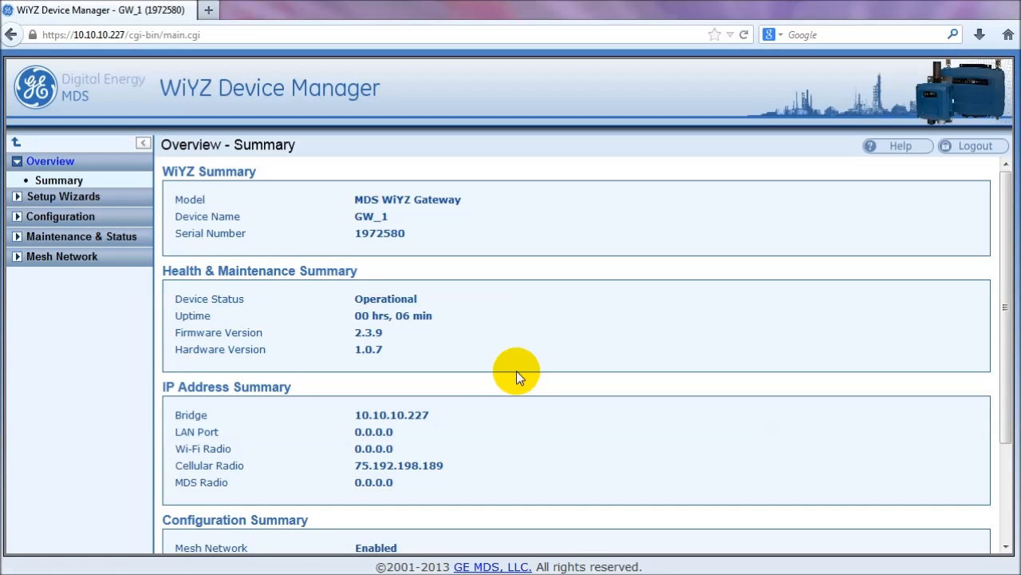
left_click(19, 216)
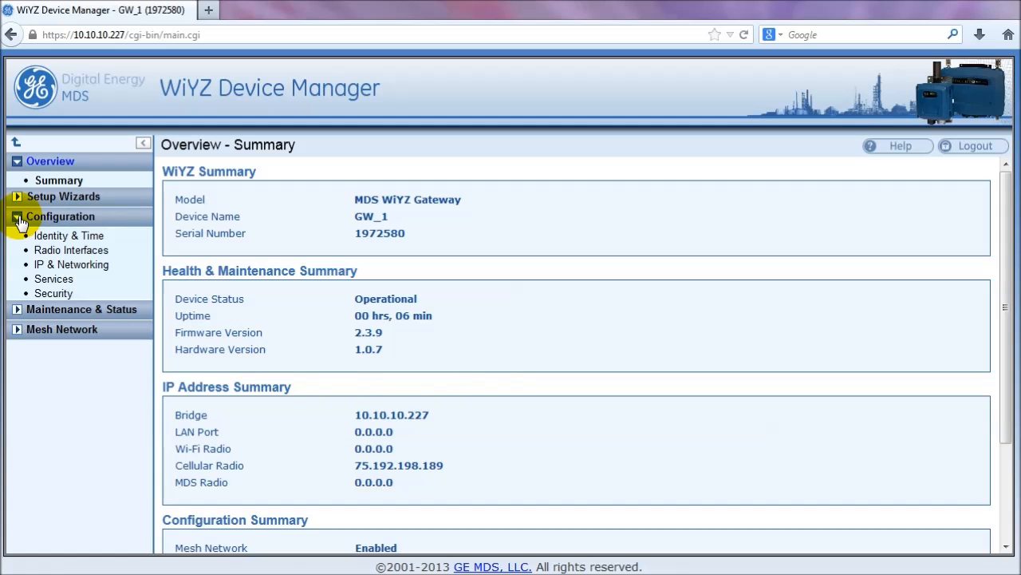
left_click(89, 237)
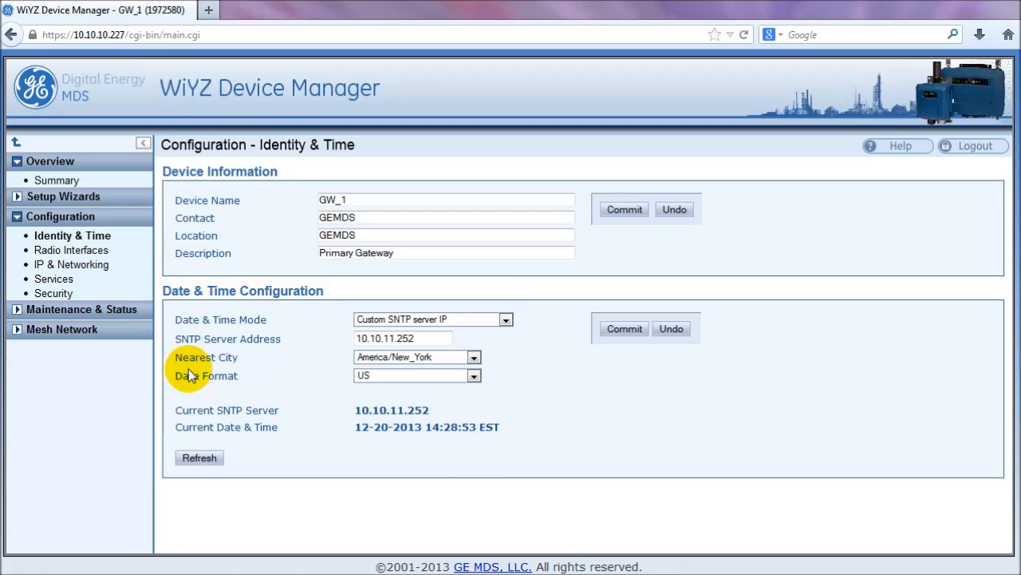
left_click(16, 334)
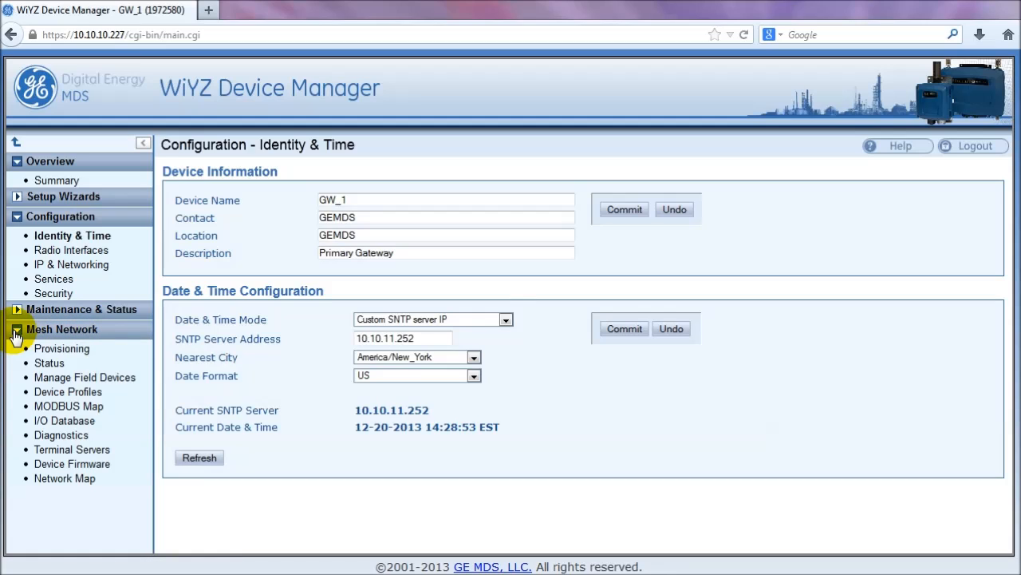
left_click(53, 364)
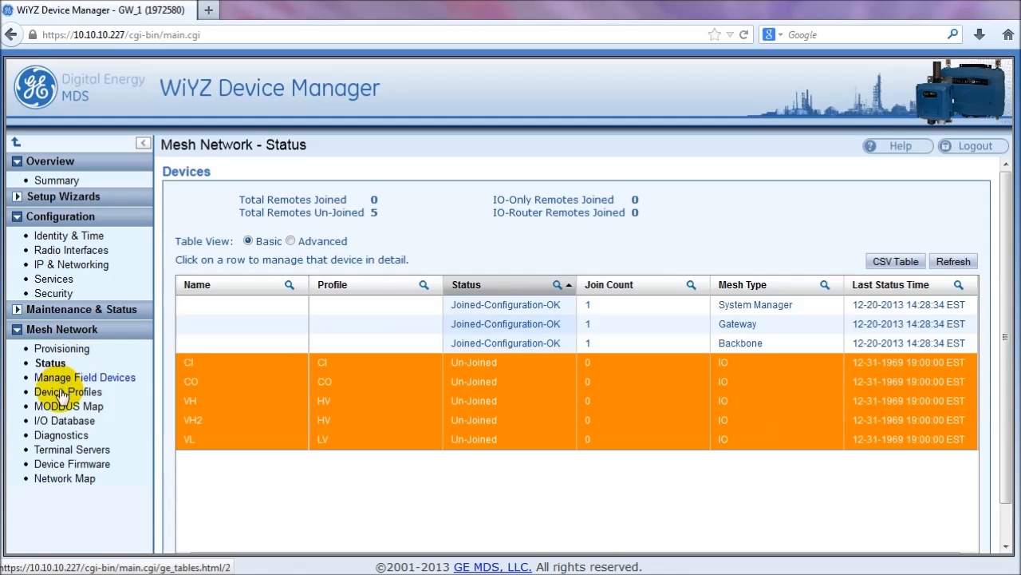
left_click(40, 427)
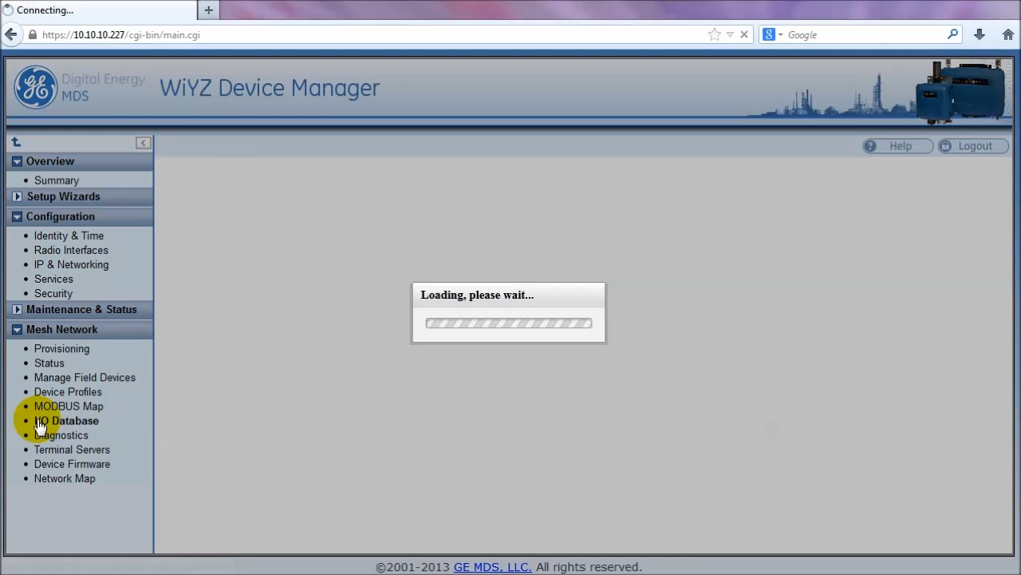
scroll(165, 429, "down", 3)
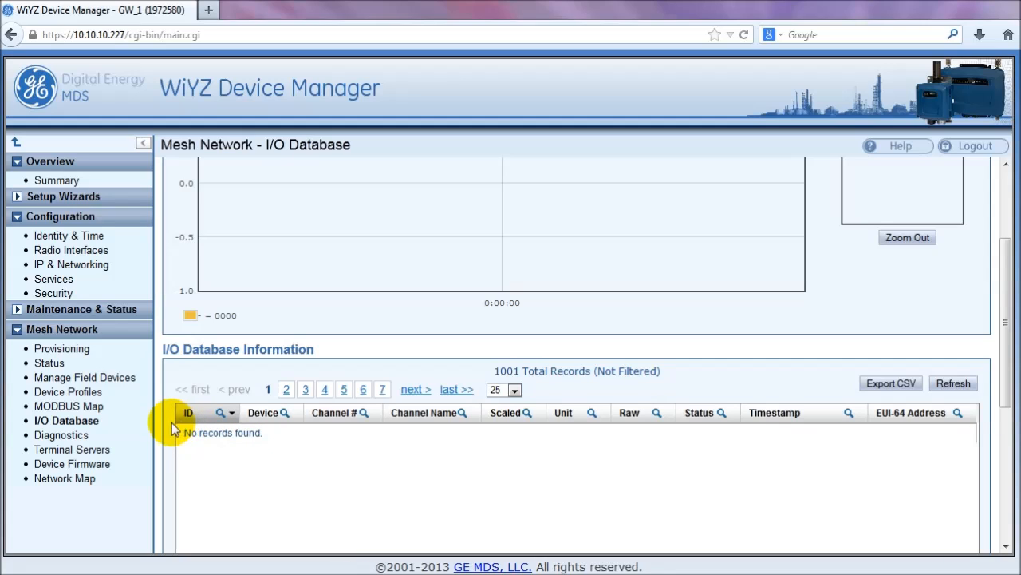
left_click(78, 235)
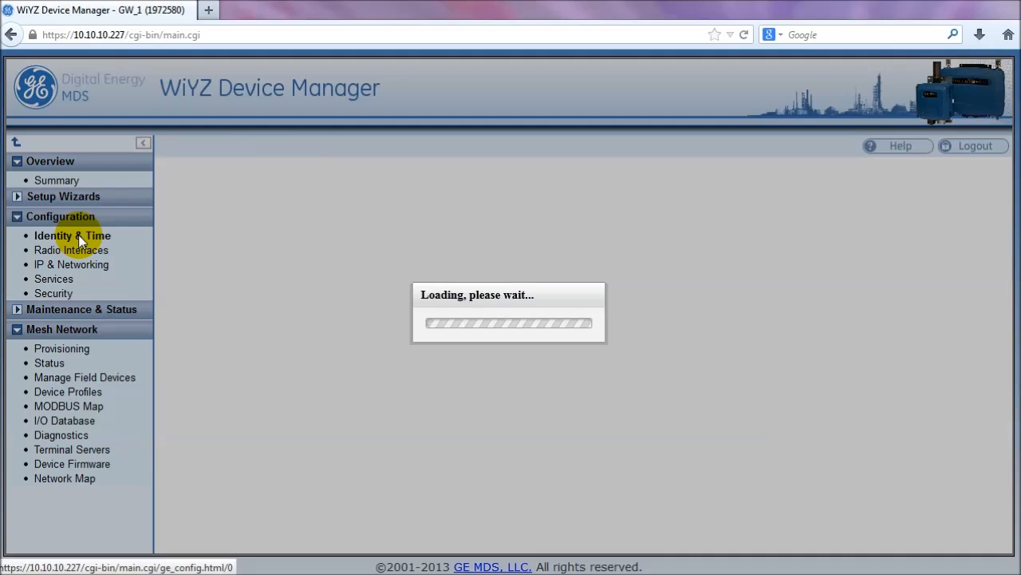